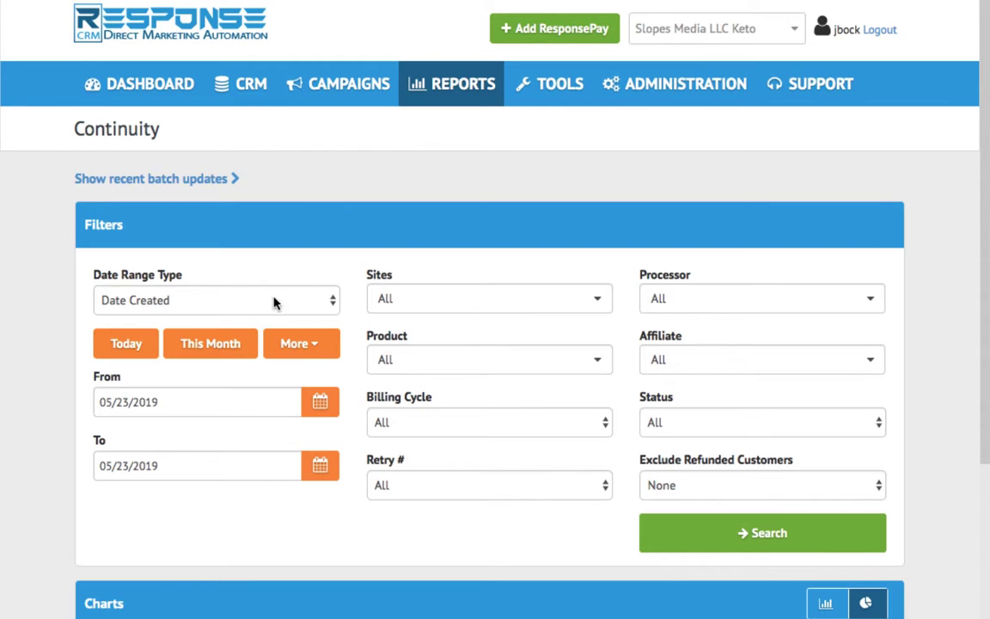
Review the available date range types and the additional preset date ranges in the Continuity report filters.
left_click(275, 301)
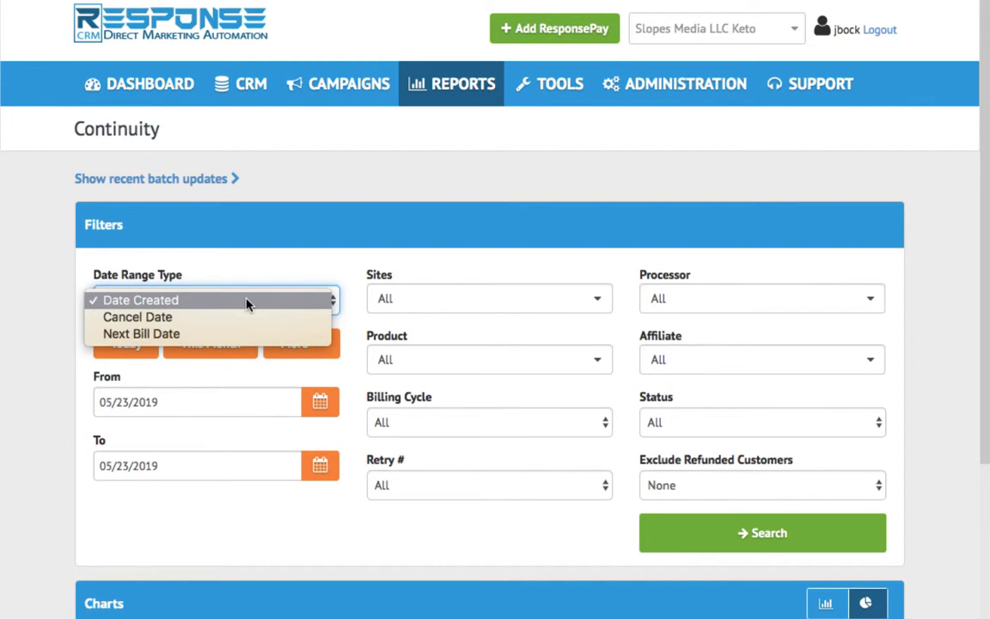
left_click(287, 280)
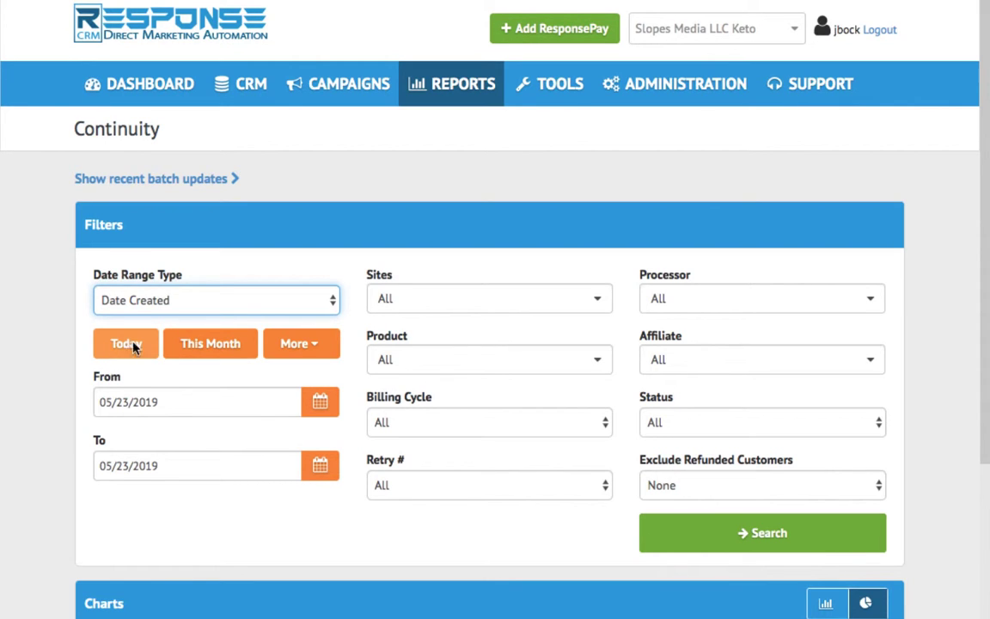
left_click(307, 345)
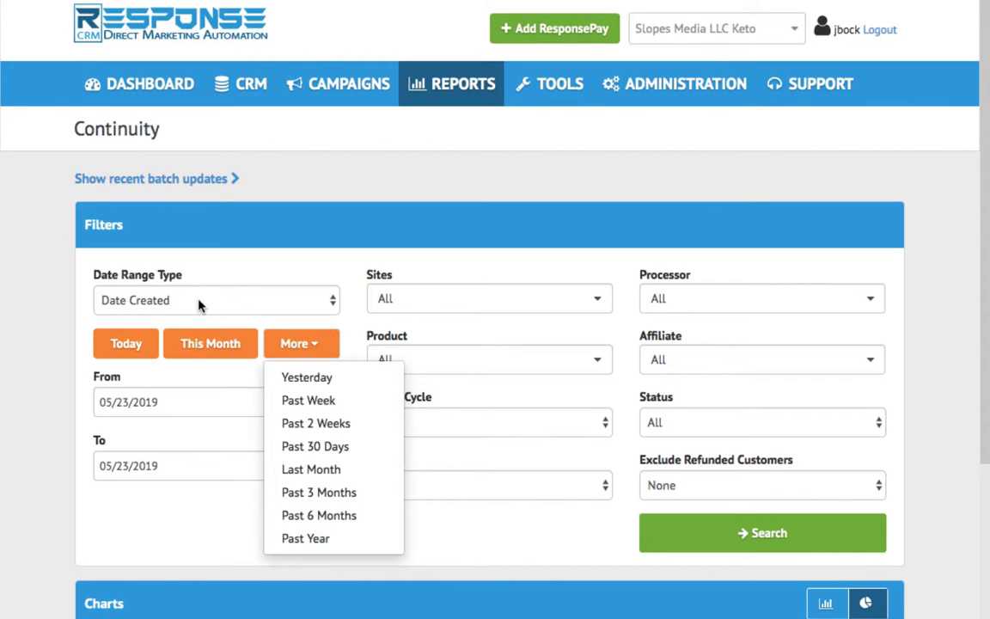
left_click(251, 271)
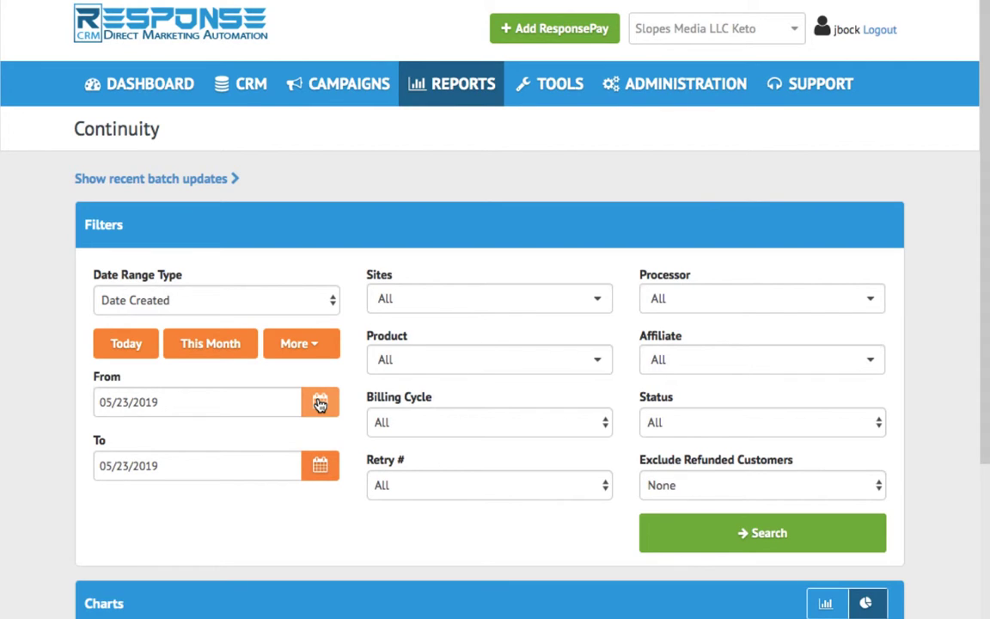
Set the Continuity report's date range type to Next Bill Date.
left_click(277, 303)
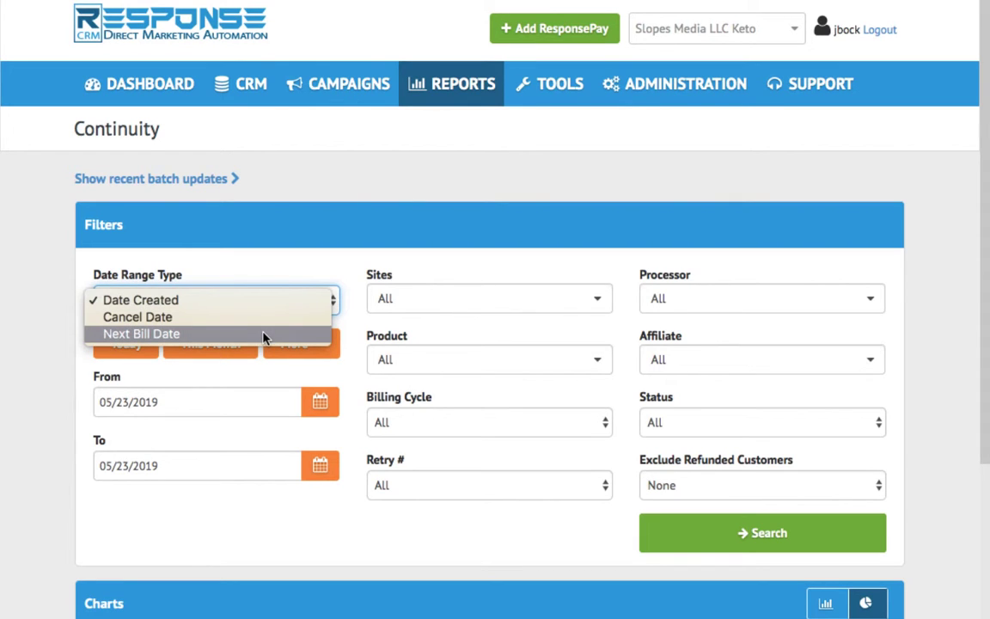
left_click(265, 336)
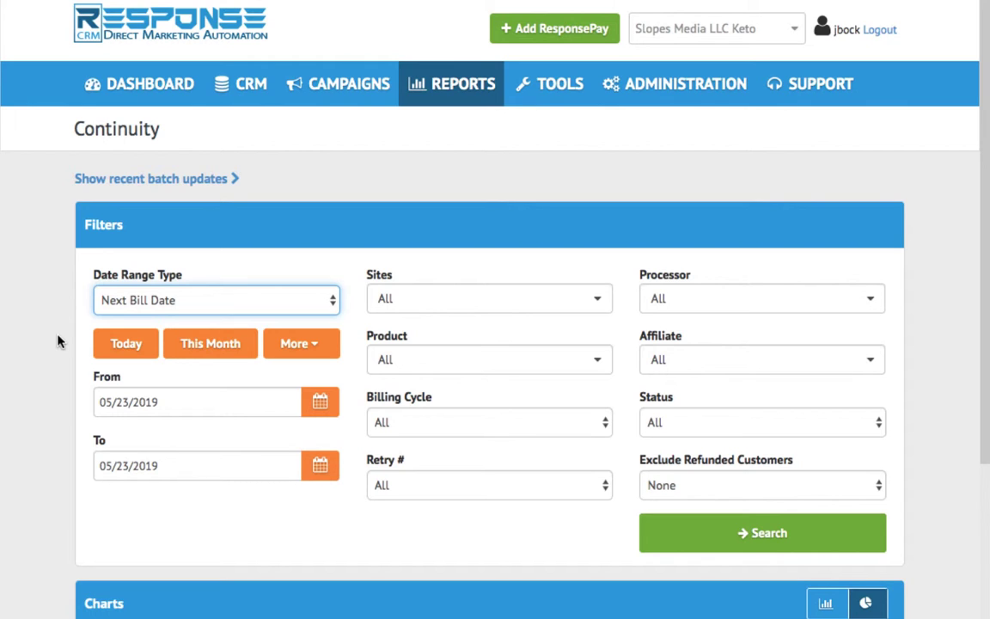
scroll(65, 400, "down", 2)
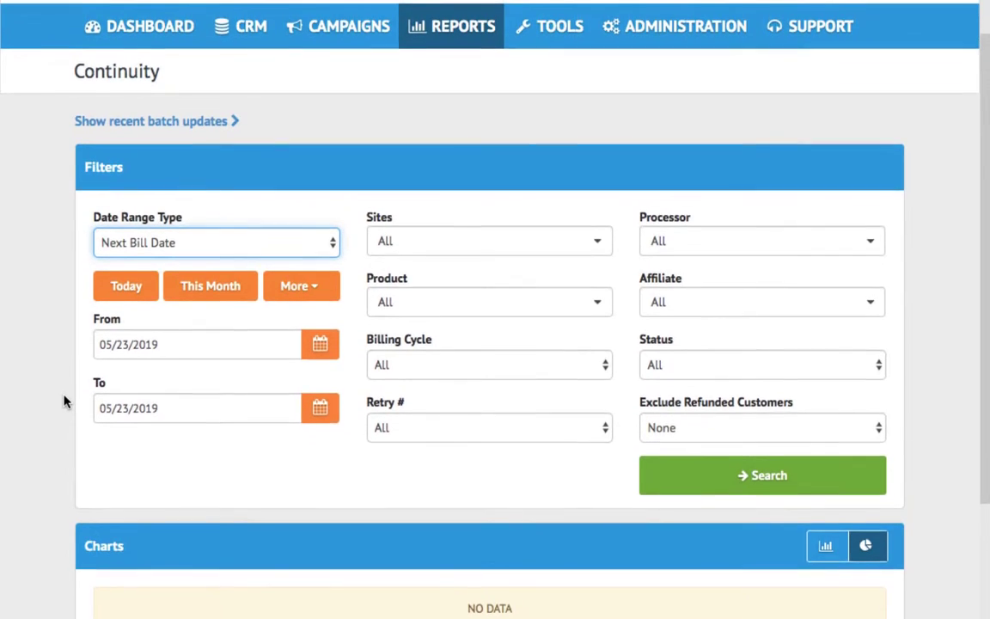
scroll(64, 401, "up", 1)
scroll(64, 402, "up", 2)
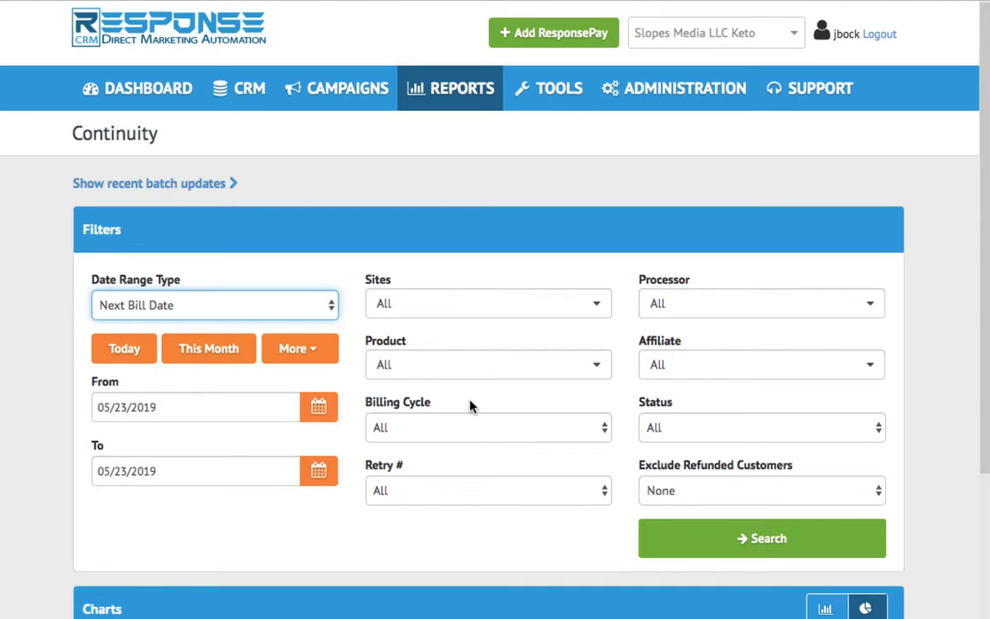
Set the From date to 03/01/2019 and run the report search.
left_click(313, 412)
left_click(109, 183)
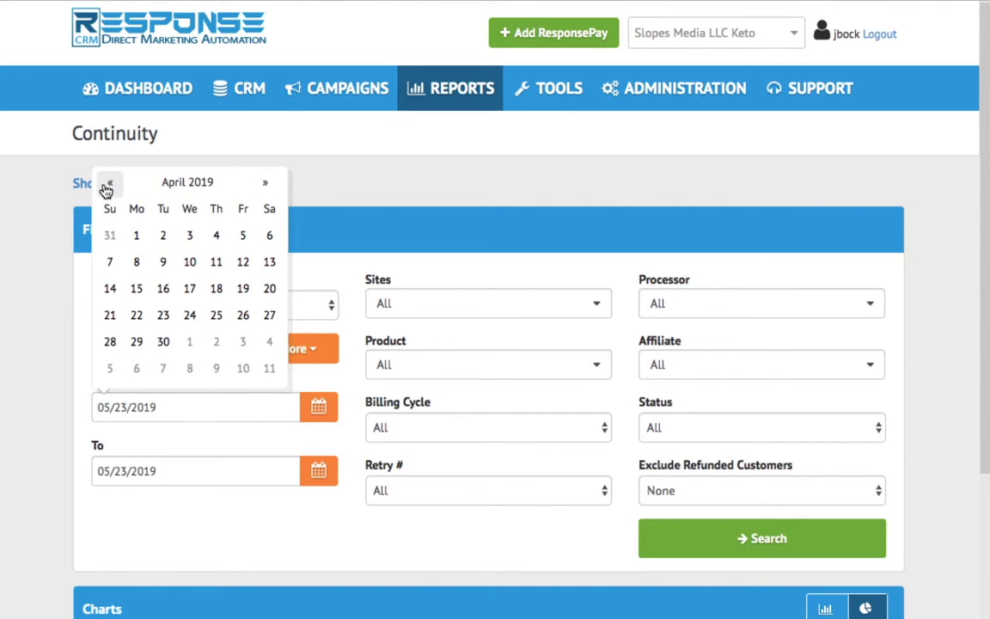
left_click(109, 183)
left_click(243, 237)
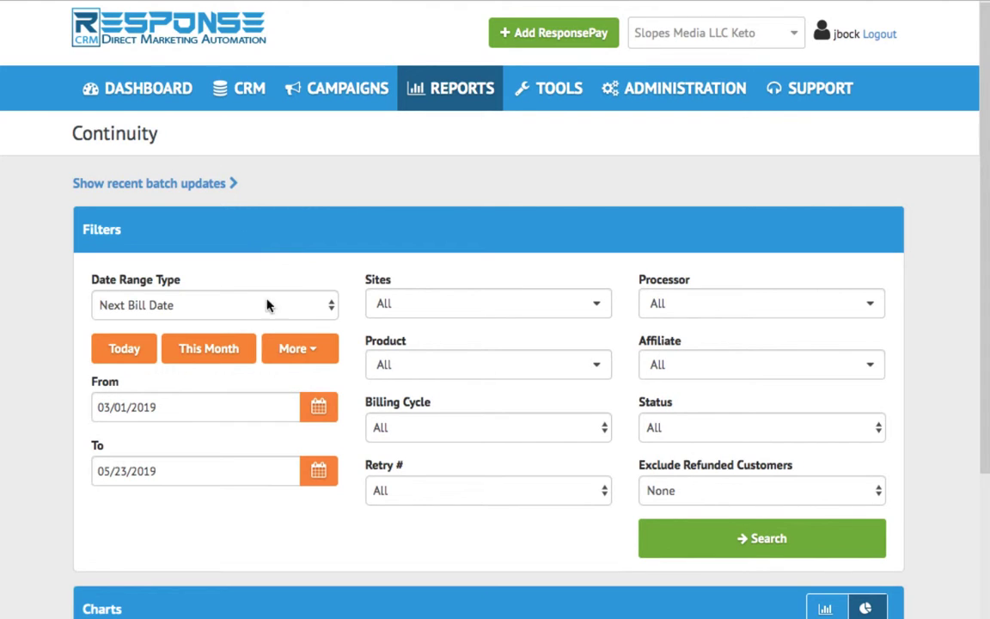
left_click(745, 554)
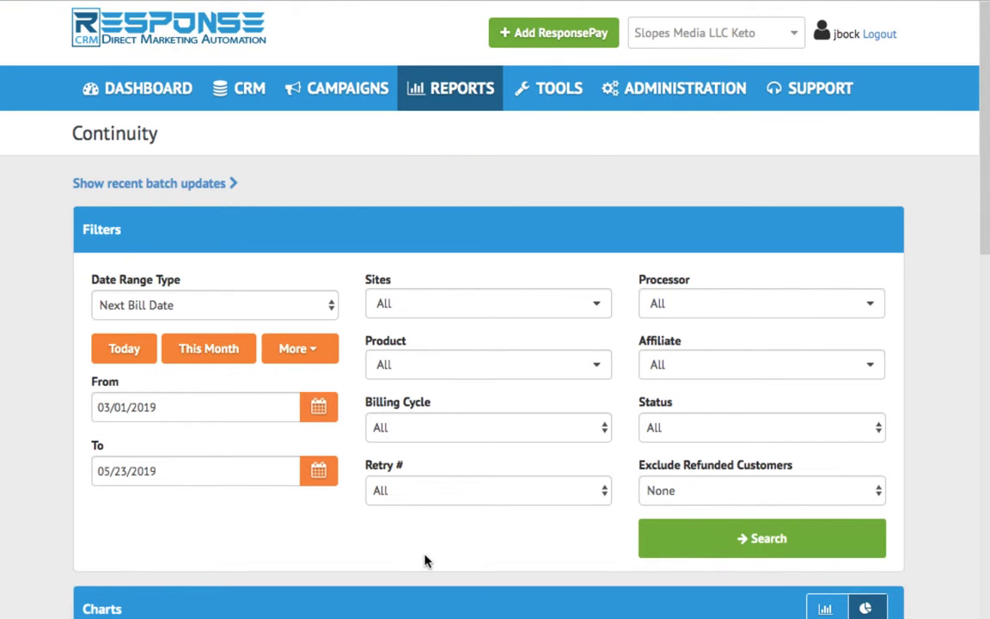
Show the batch update options for the Recurrings list below the status chart.
scroll(425, 561, "down", 2)
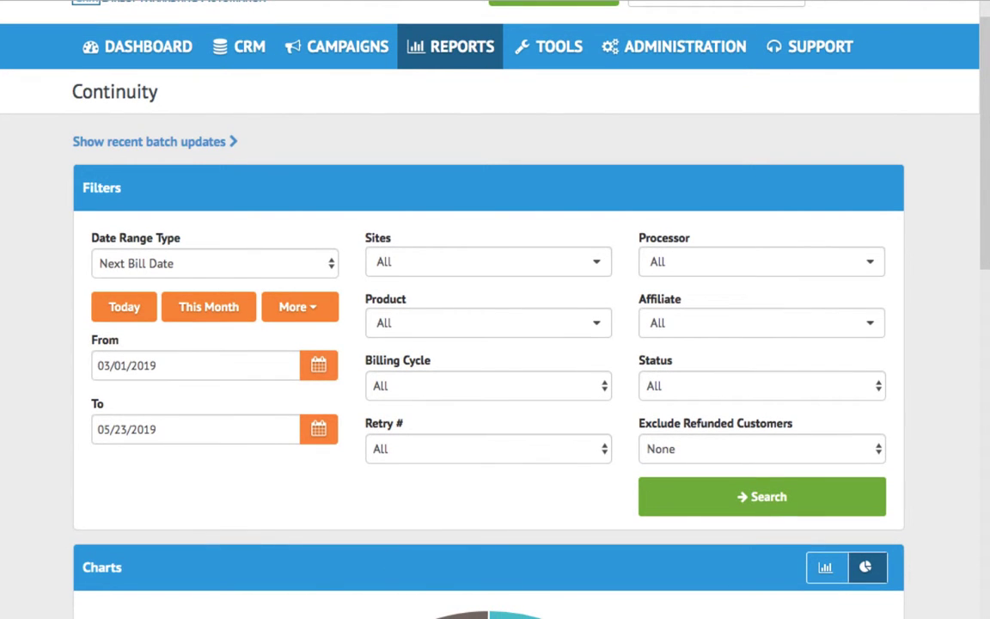
scroll(308, 594, "down", 5)
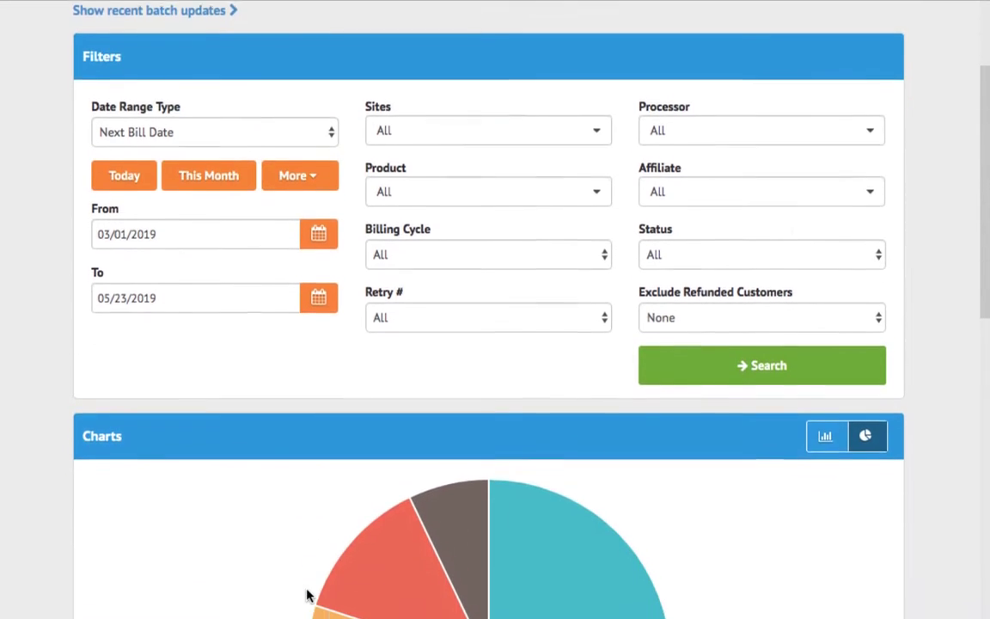
scroll(308, 593, "down", 5)
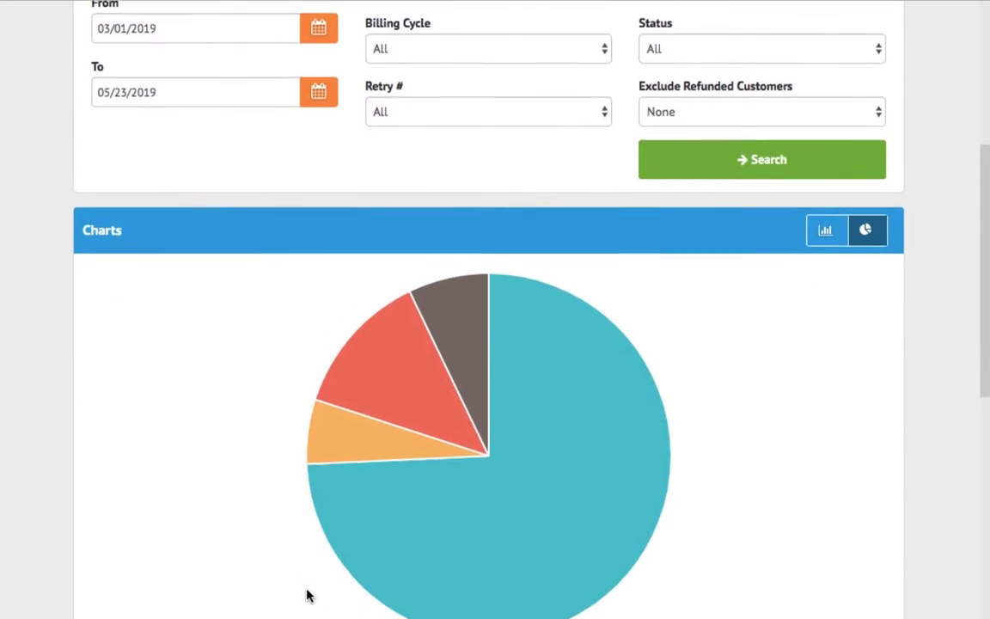
scroll(308, 593, "down", 3)
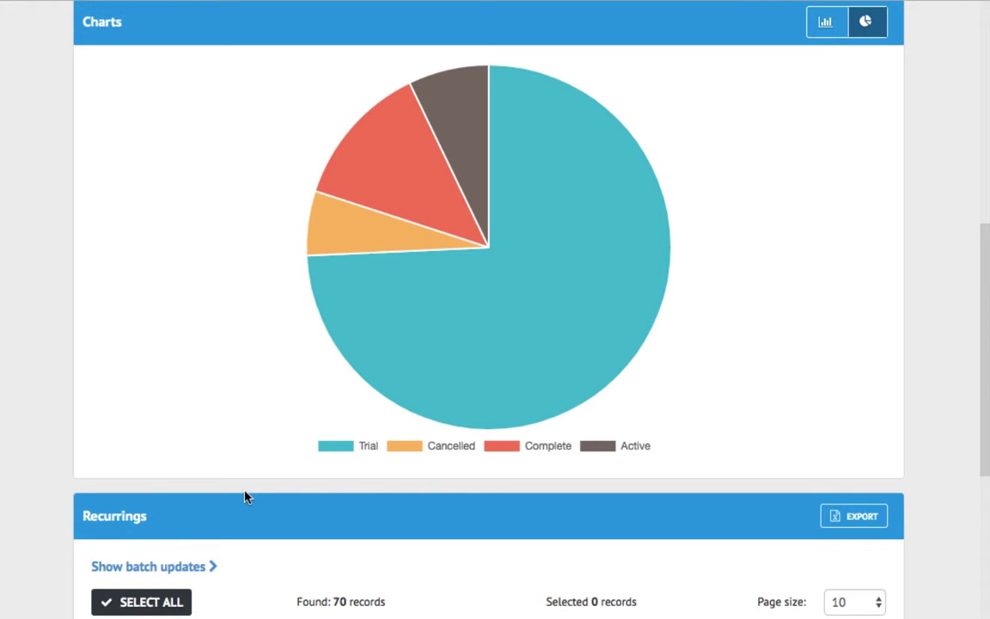
scroll(246, 497, "down", 3)
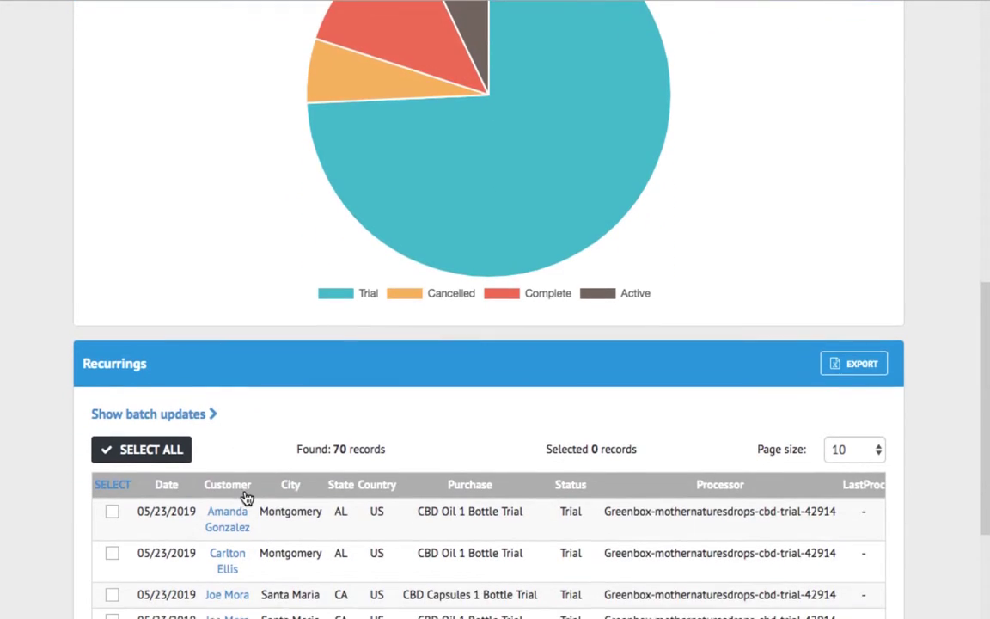
scroll(246, 497, "down", 5)
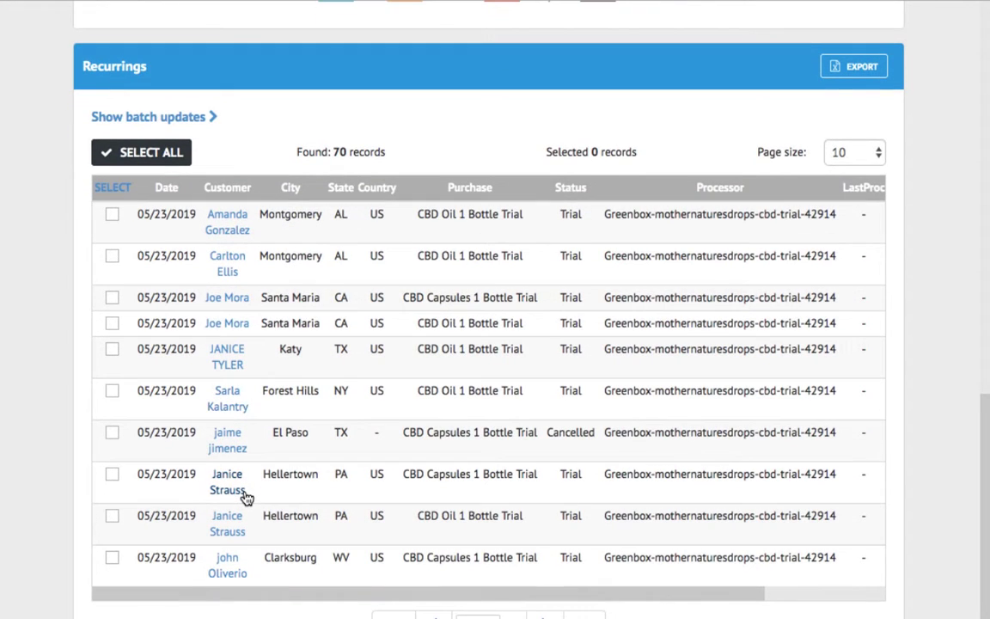
left_click(135, 118)
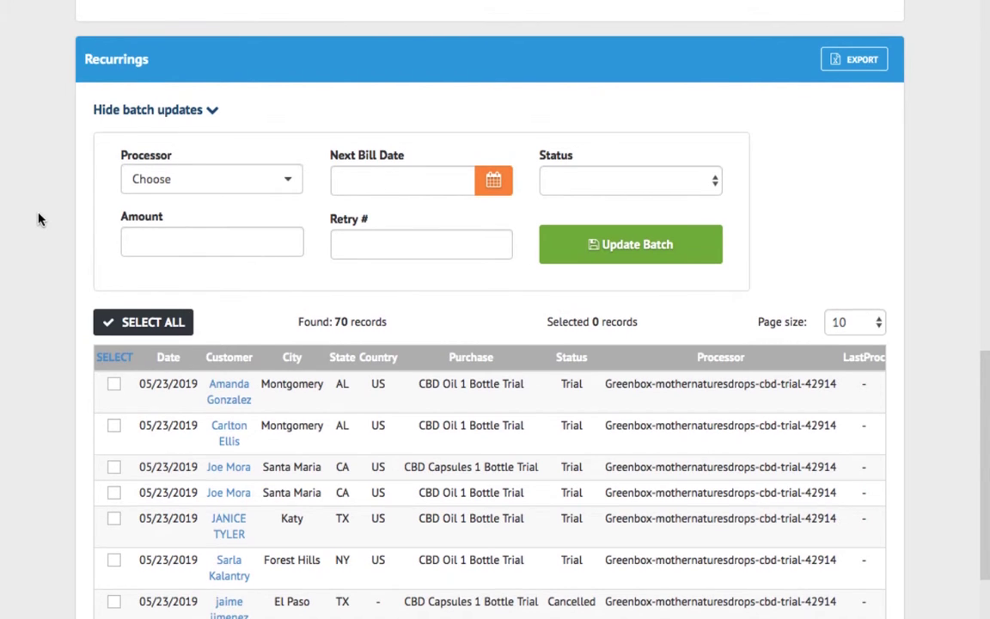
Select all found recurring records, and clear the whole selection again.
scroll(38, 219, "down", 3)
scroll(38, 219, "down", 2)
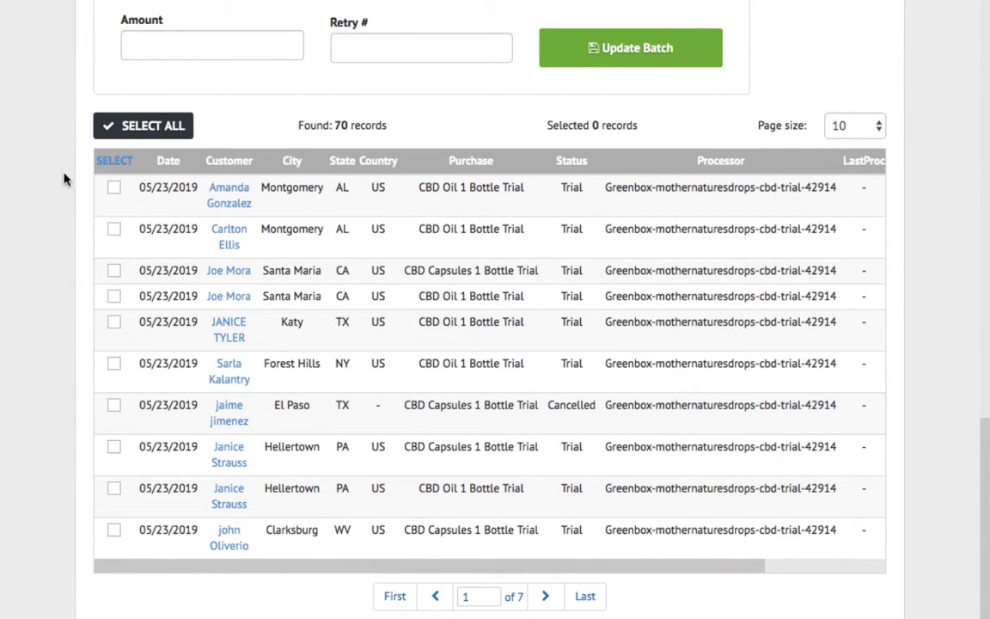
left_click(146, 126)
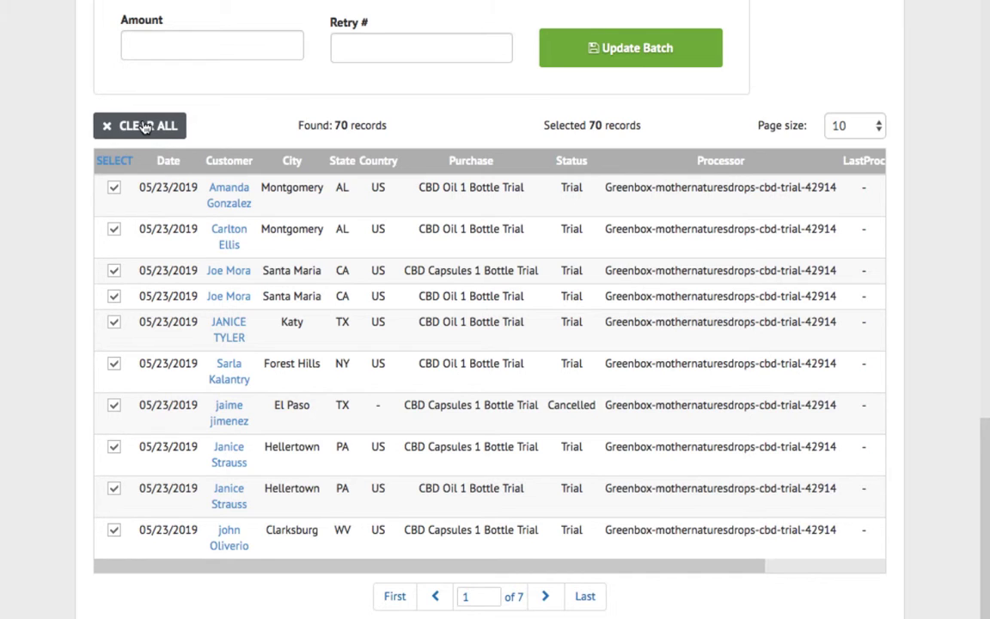
left_click(142, 127)
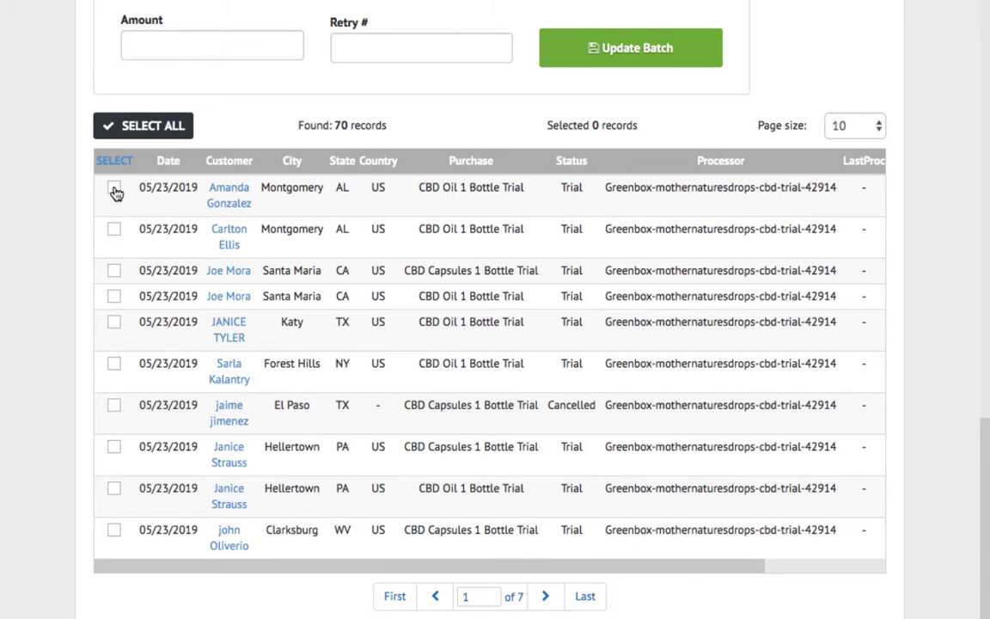
Select the first recurring record to check the status choices for a batch update, and deselect it without updating.
left_click(115, 190)
scroll(199, 246, "up", 3)
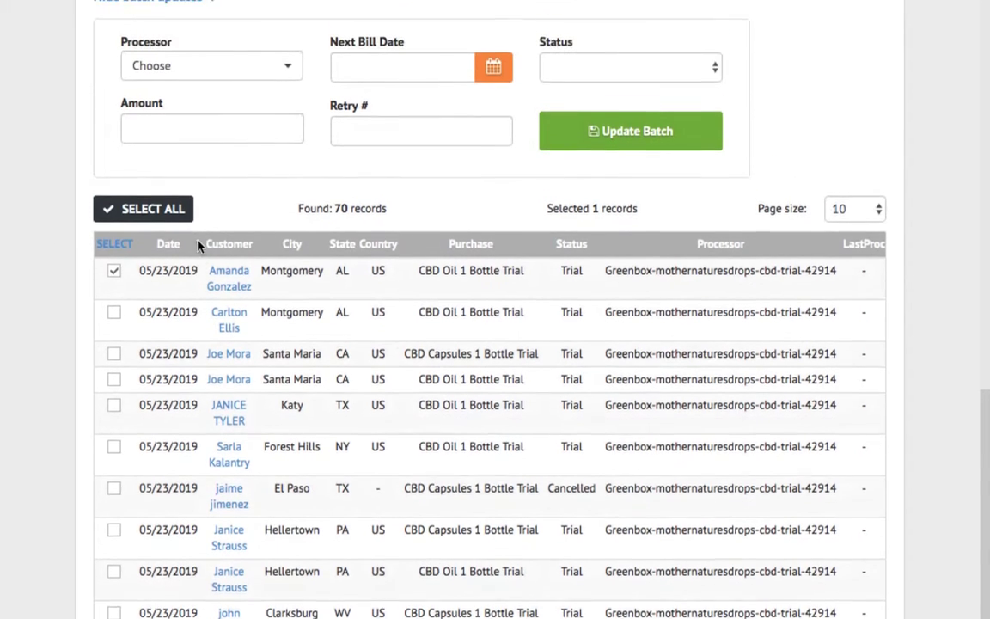
scroll(198, 246, "down", 1)
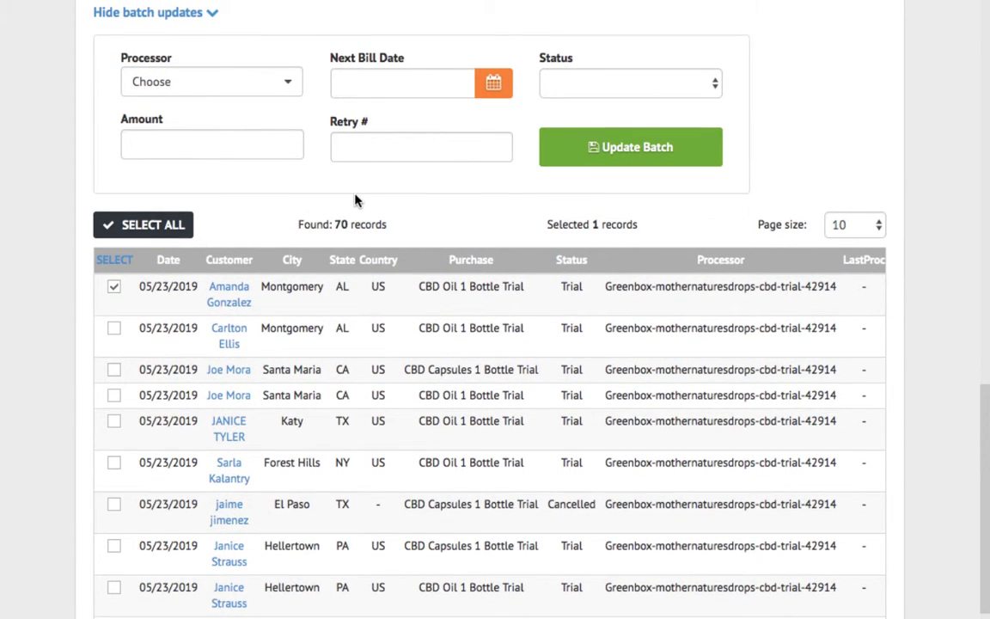
left_click(562, 91)
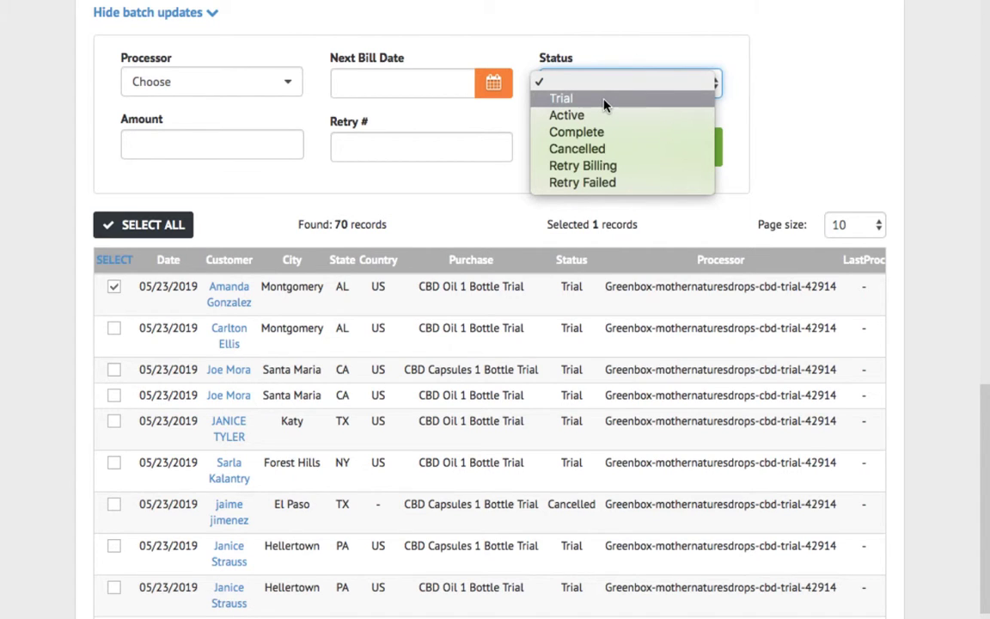
left_click(707, 62)
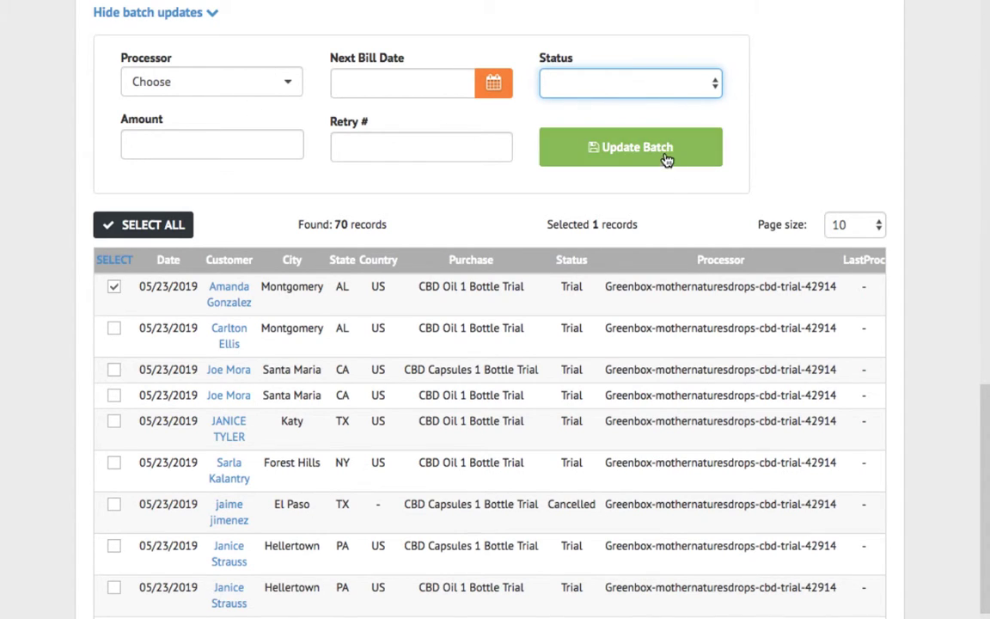
left_click(113, 288)
scroll(865, 143, "up", 2)
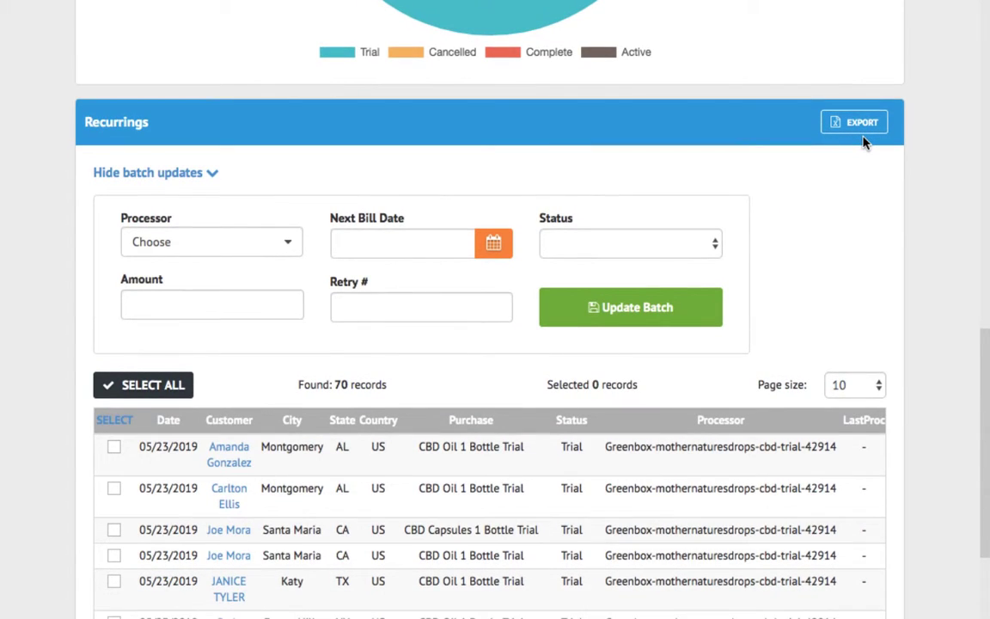
scroll(865, 143, "down", 1)
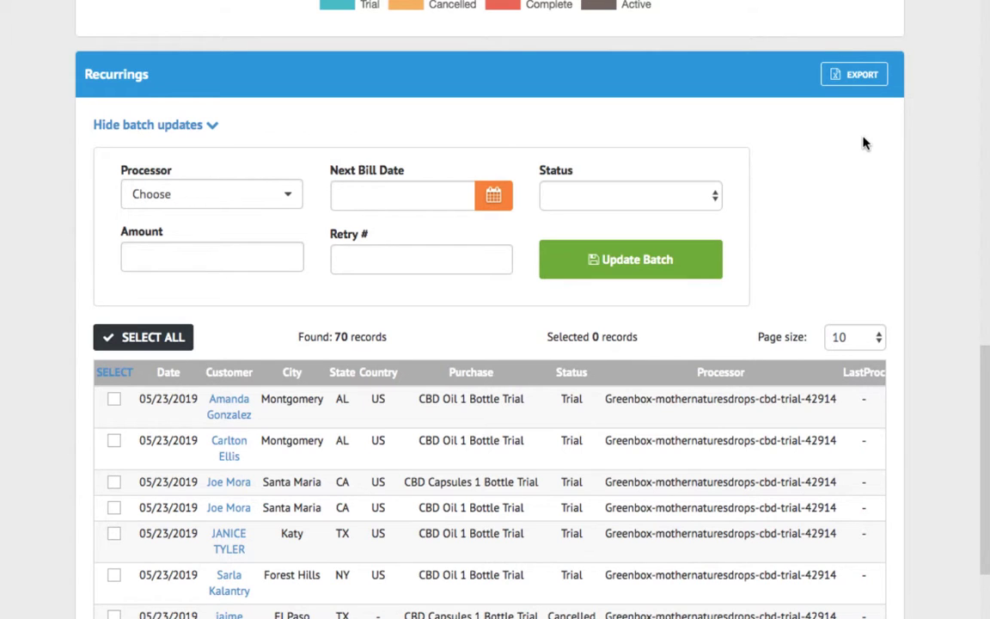
scroll(865, 143, "down", 2)
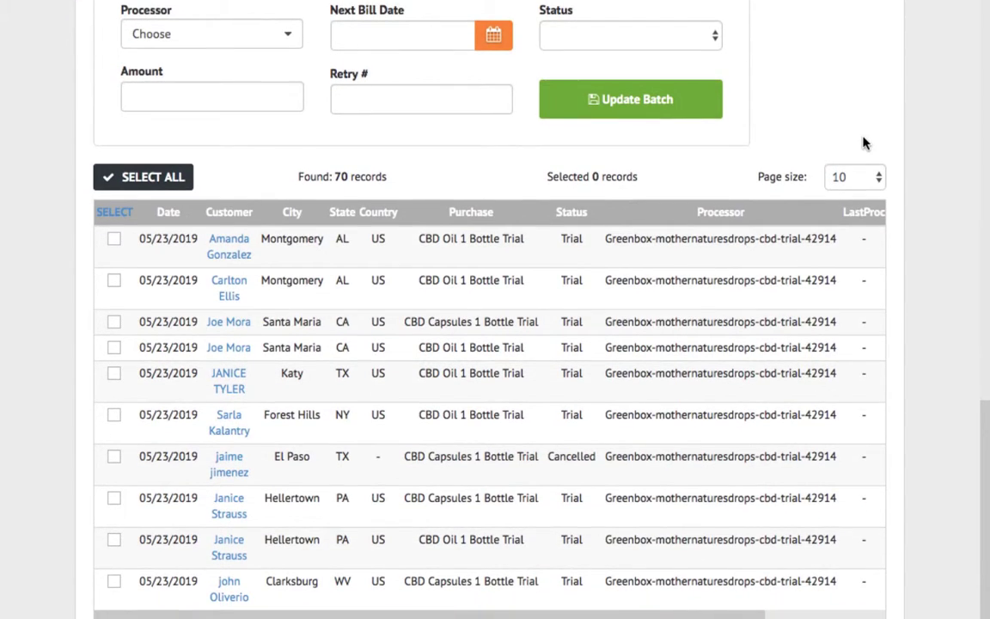
scroll(865, 142, "up", 3)
scroll(865, 142, "up", 12)
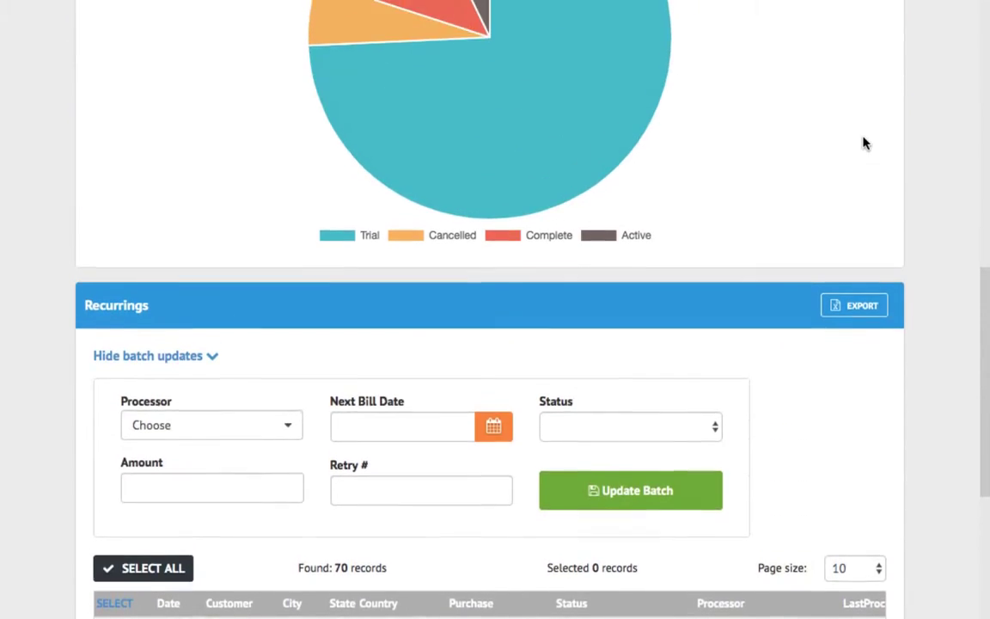